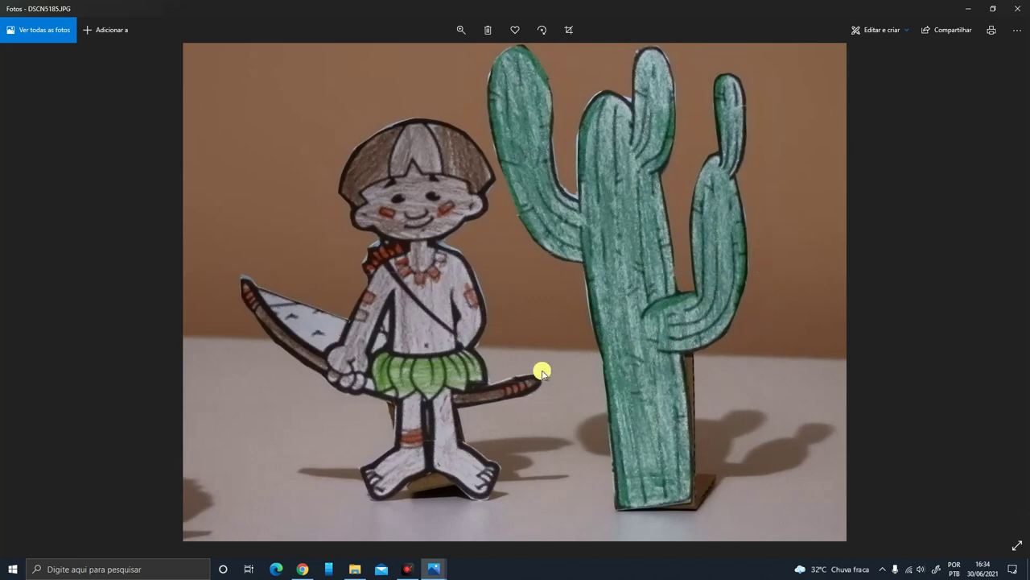
Browse backwards through the paper-figure photos from DSCN5185 to the festival scenes around DSCN5142
{"action": "key", "text": "Left"}
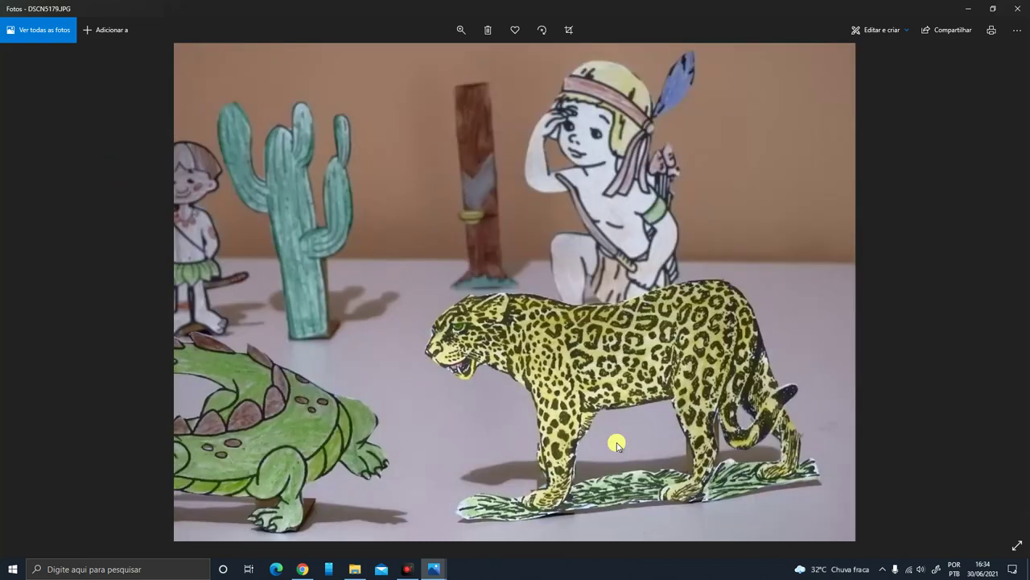
{"action": "key", "text": "Left"}
{"action": "key", "text": "Left"}
{"action": "key", "text": "Left"}
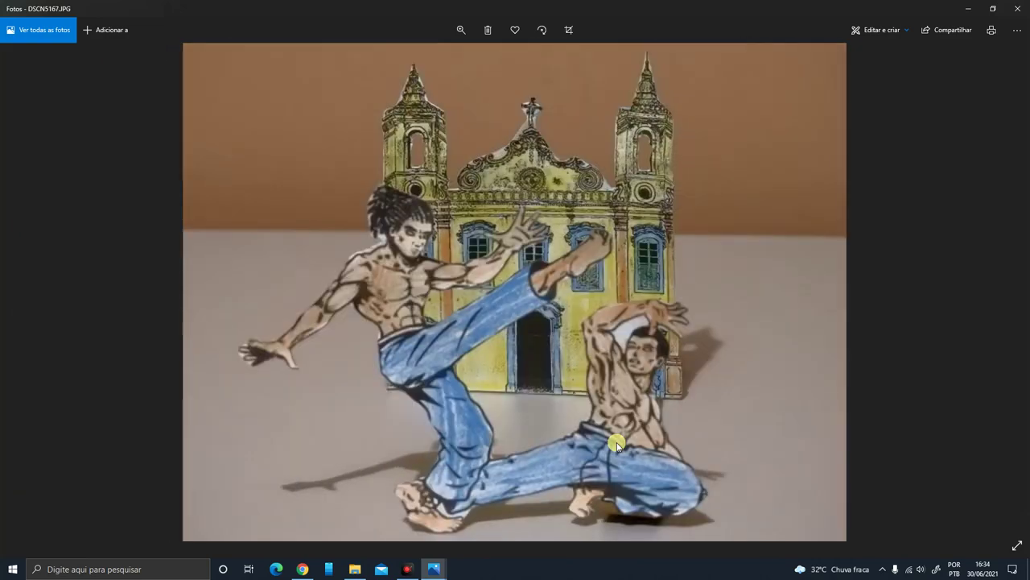
{"action": "key", "text": "Left"}
{"action": "key", "text": "Left"}
{"action": "key", "text": "Left"}
{"action": "key", "text": "Left"}
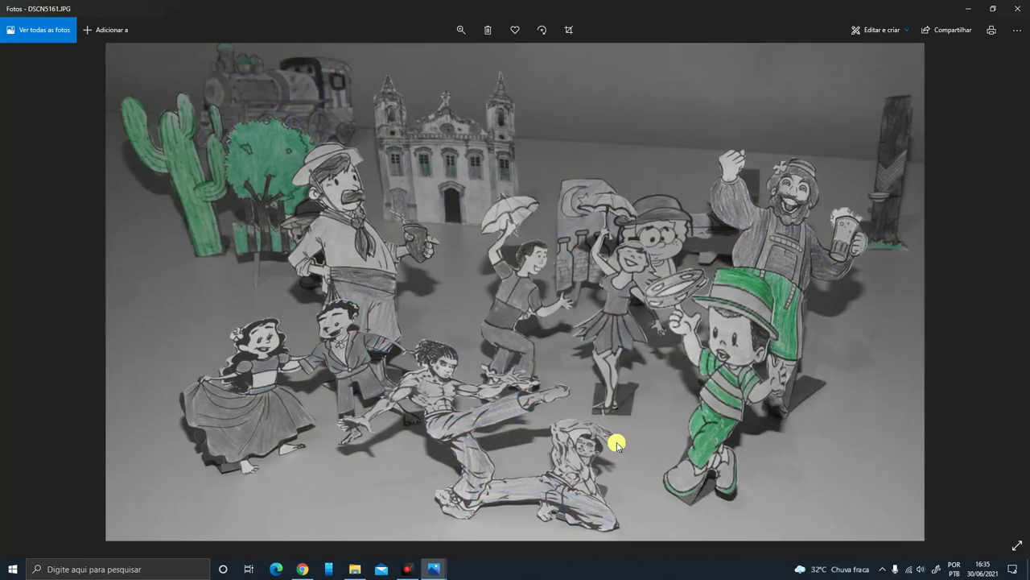
{"action": "key", "text": "Left"}
{"action": "key", "text": "Left"}
{"action": "key", "text": "Left"}
{"action": "key", "text": "Left"}
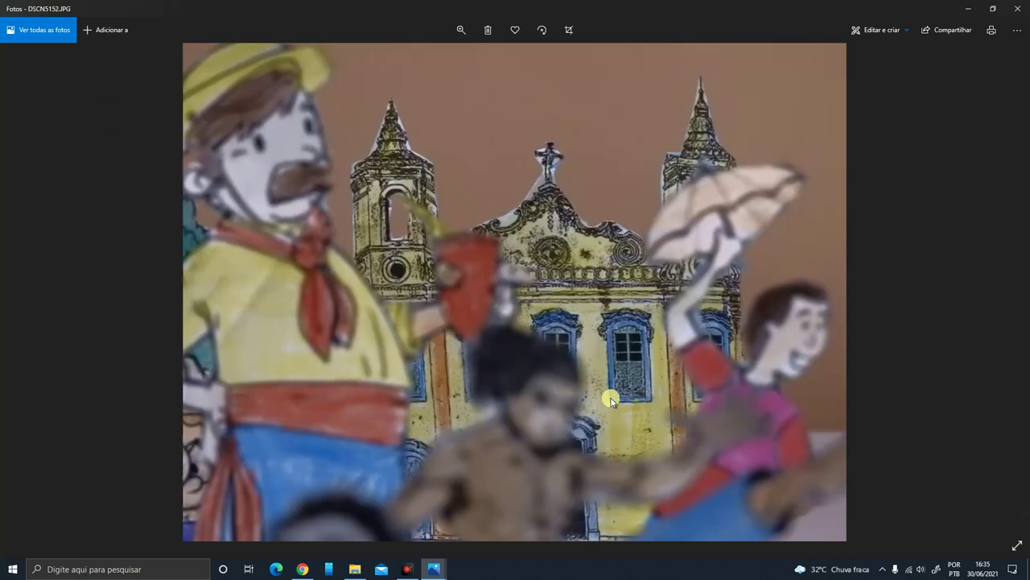
{"action": "key", "text": "Left"}
{"action": "key", "text": "Left"}
{"action": "key", "text": "Left"}
{"action": "key", "text": "Left"}
{"action": "key", "text": "Left"}
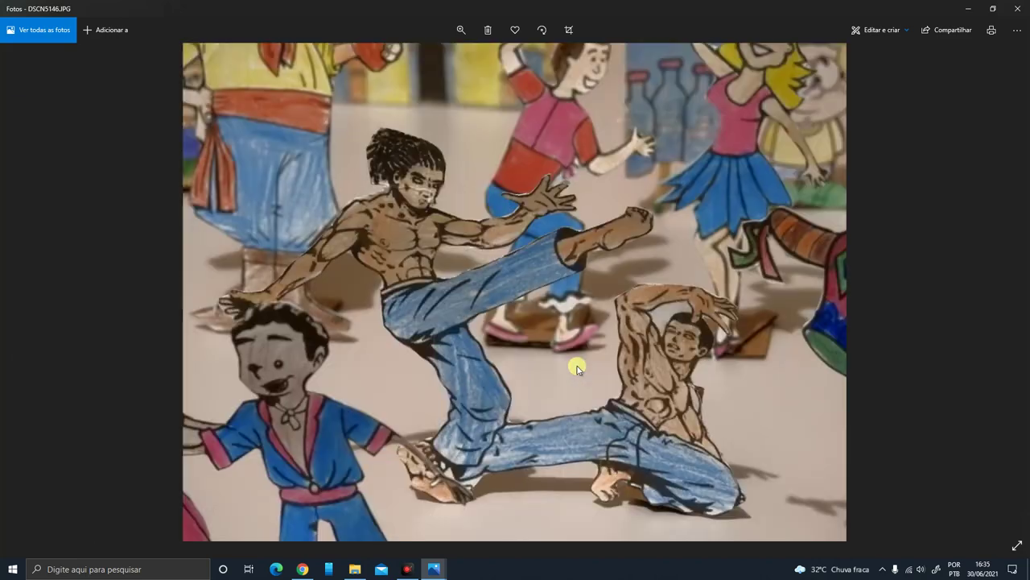
{"action": "key", "text": "Left"}
{"action": "key", "text": "Left"}
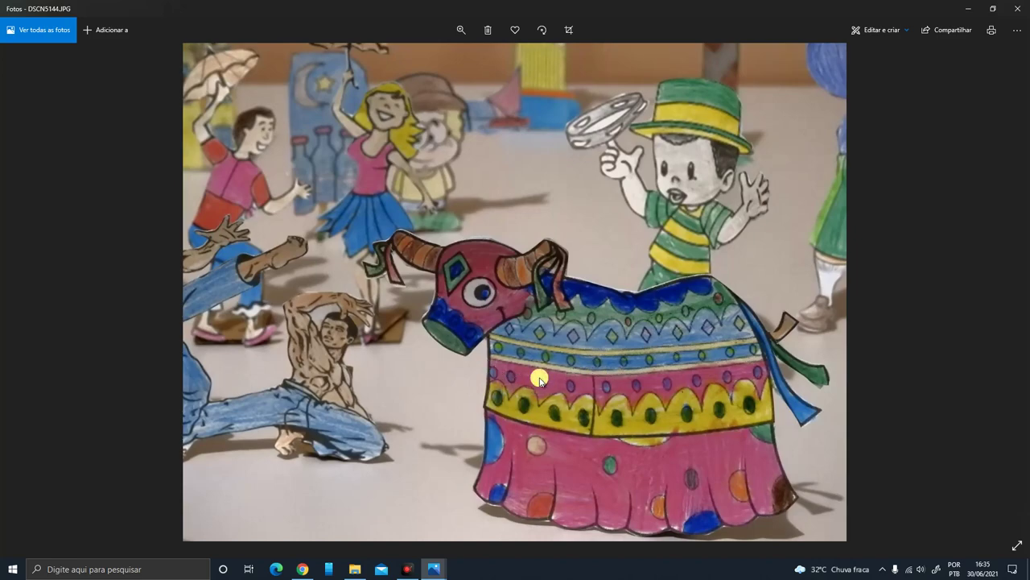
{"action": "key", "text": "Left"}
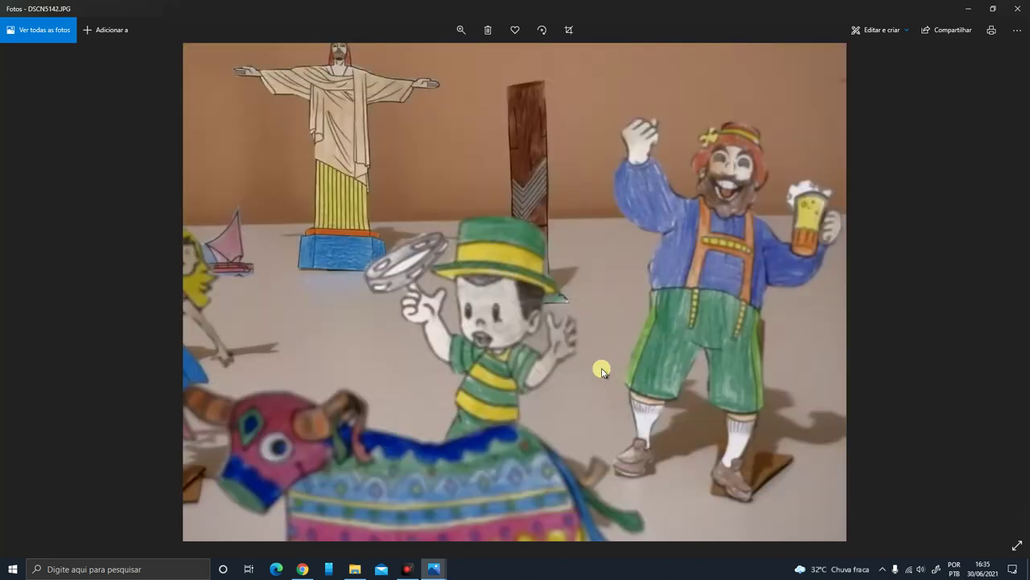
{"action": "key", "text": "Left"}
{"action": "key", "text": "Left"}
Browse forwards through the photos, viewing the selective-colour, sepia and black-and-white versions up to the crocodile and jaguar scene
{"action": "key", "text": "Right"}
{"action": "key", "text": "Right"}
{"action": "key", "text": "Right"}
{"action": "key", "text": "Right"}
{"action": "key", "text": "Right"}
{"action": "key", "text": "Right"}
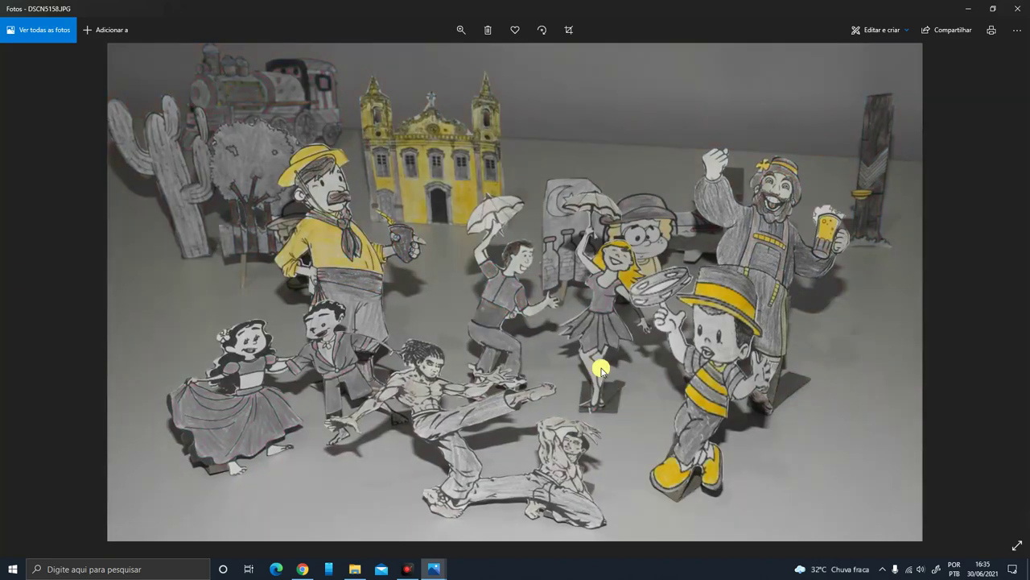
{"action": "key", "text": "Right"}
{"action": "key", "text": "Right"}
{"action": "key", "text": "Right"}
{"action": "key", "text": "Right"}
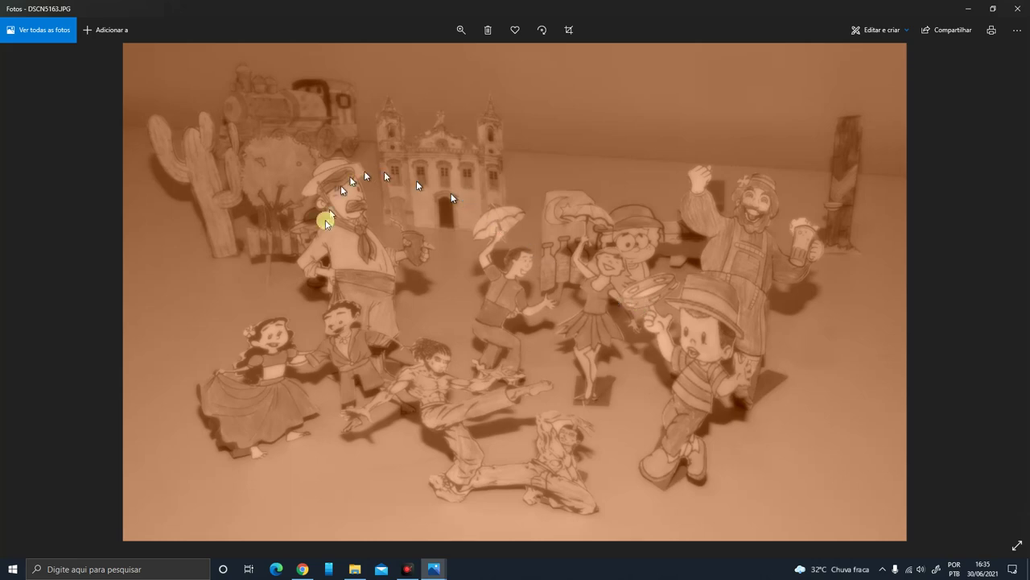
{"action": "key", "text": "Right"}
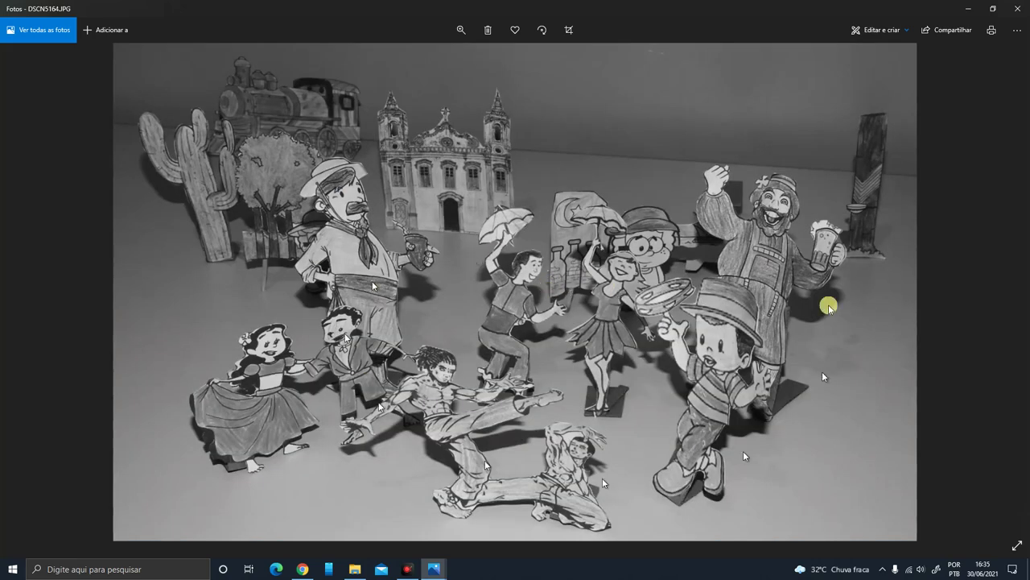
{"action": "key", "text": "Right"}
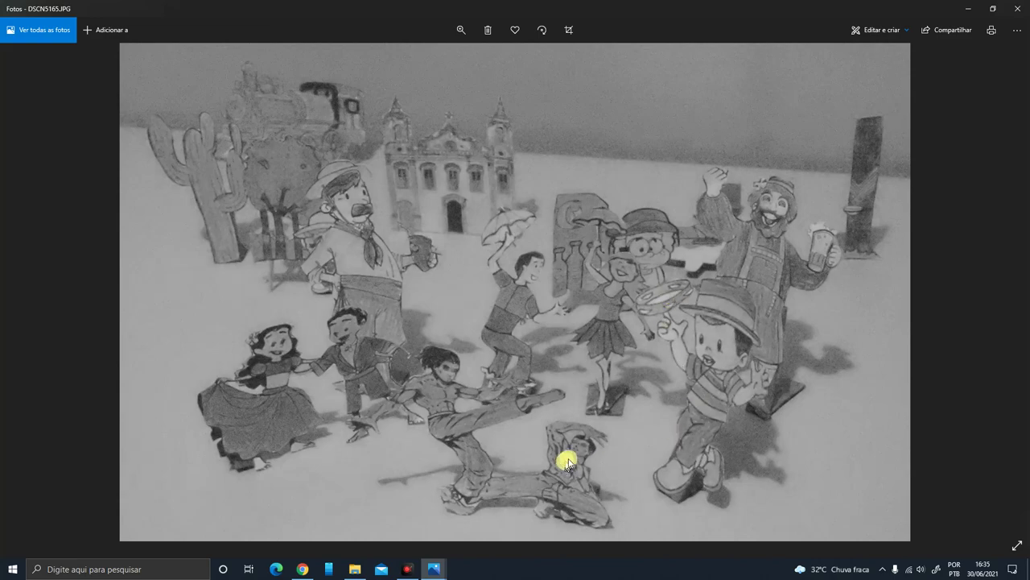
{"action": "key", "text": "Right"}
{"action": "key", "text": "Right"}
{"action": "key", "text": "Right"}
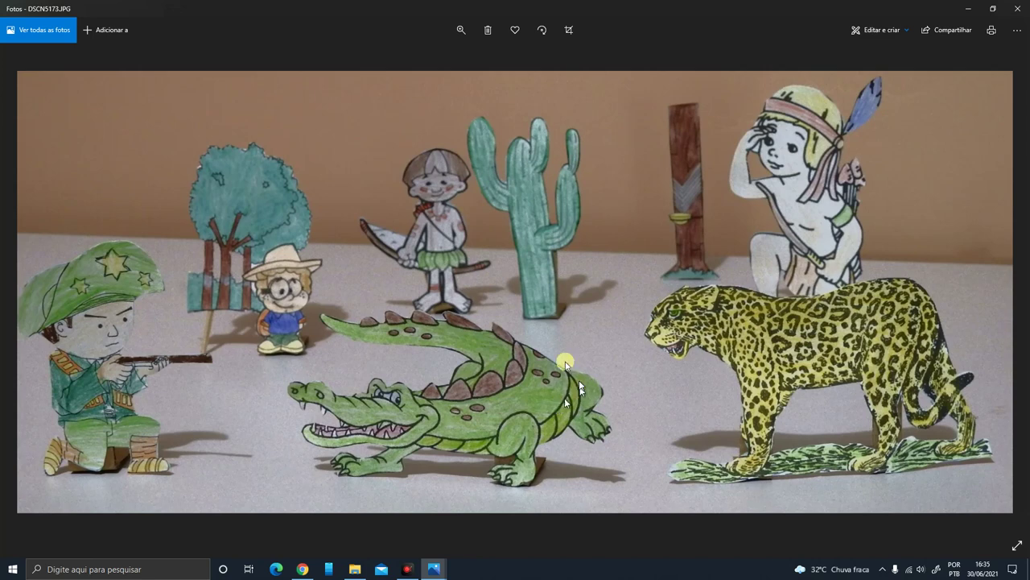
{"action": "key", "text": "Right"}
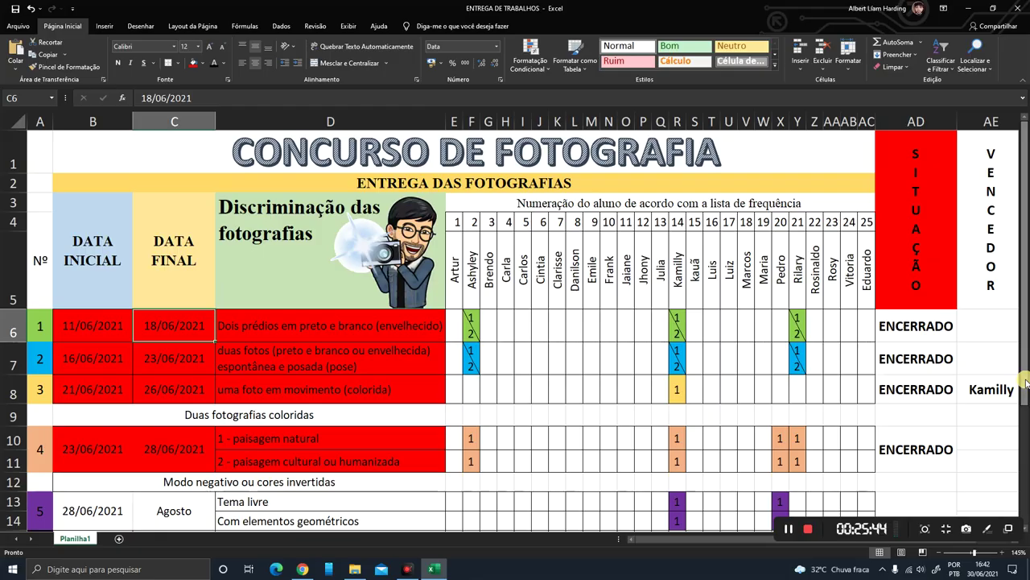
Review photo assignments 1 to 4 in the contest delivery sheet, including the situation entry for assignment 4
{"action": "mouse_move", "coordinate": [1026, 382]}
{"action": "left_mouse_down"}
{"action": "mouse_move", "coordinate": [1026, 393]}
{"action": "mouse_move", "coordinate": [1028, 382]}
{"action": "left_mouse_up"}
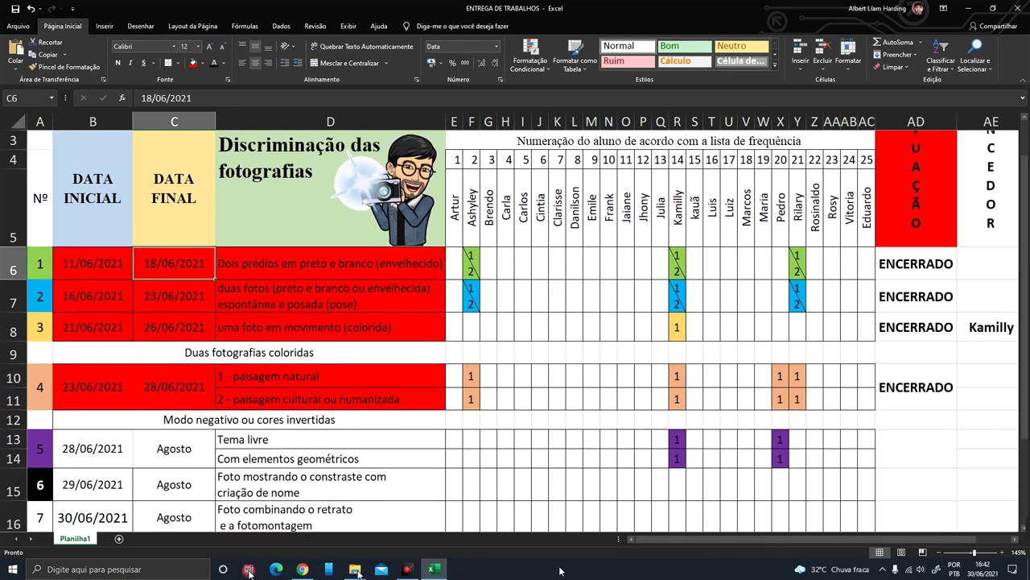
{"action": "left_click", "coordinate": [40, 520]}
{"action": "left_click", "coordinate": [37, 518]}
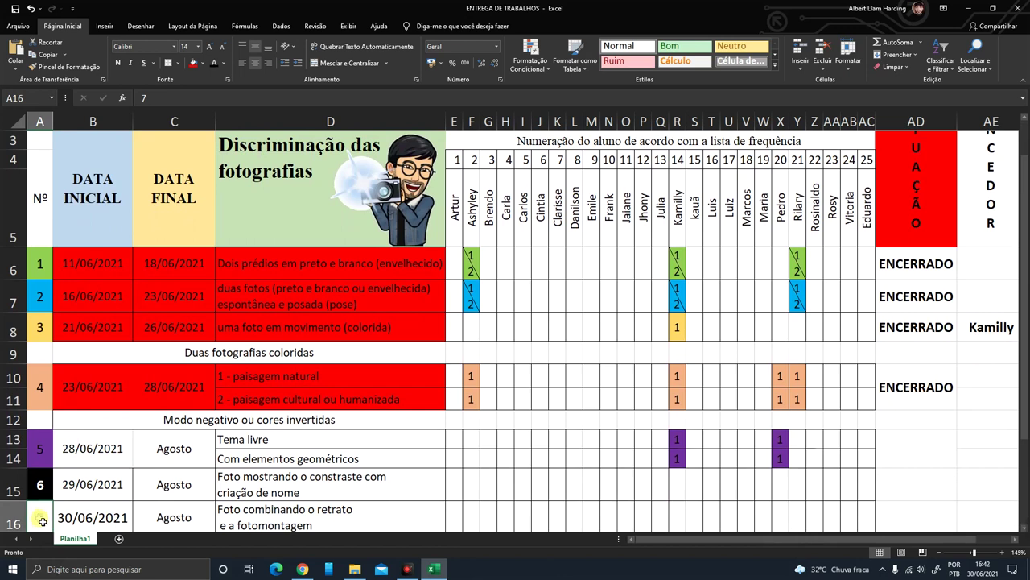
{"action": "left_click", "coordinate": [40, 264]}
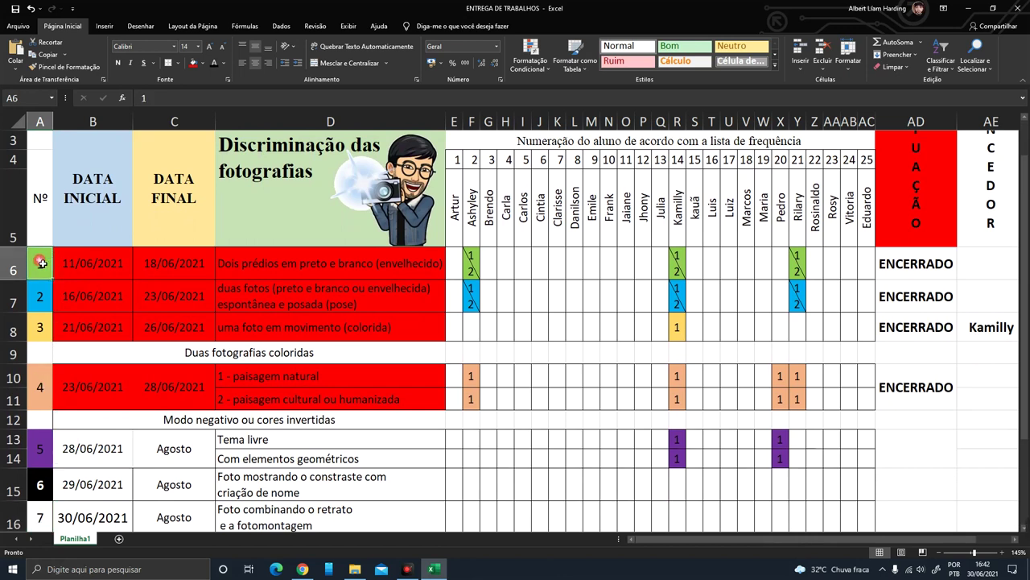
{"action": "left_click", "coordinate": [41, 296]}
{"action": "left_click", "coordinate": [40, 326]}
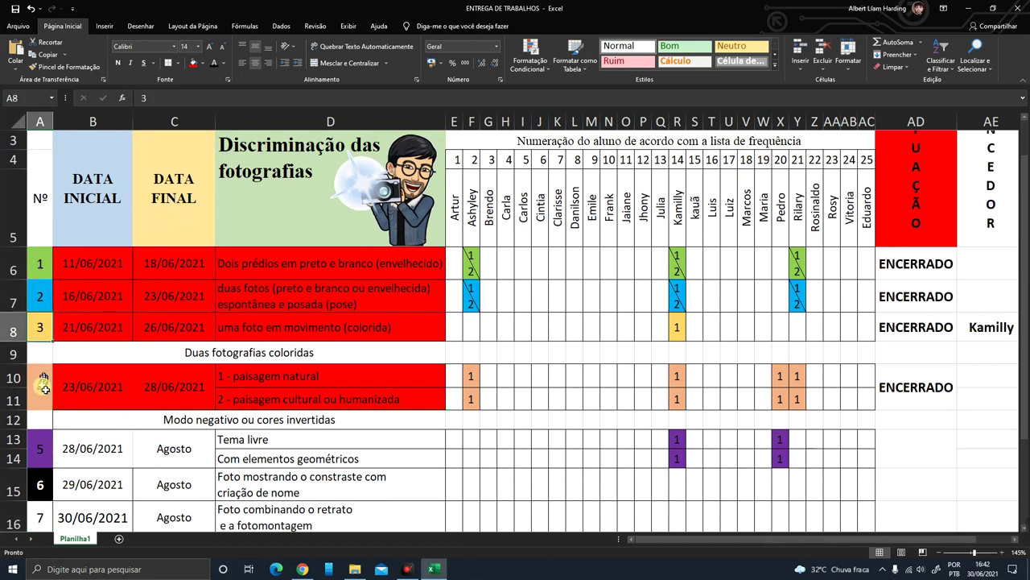
{"action": "left_click", "coordinate": [43, 385]}
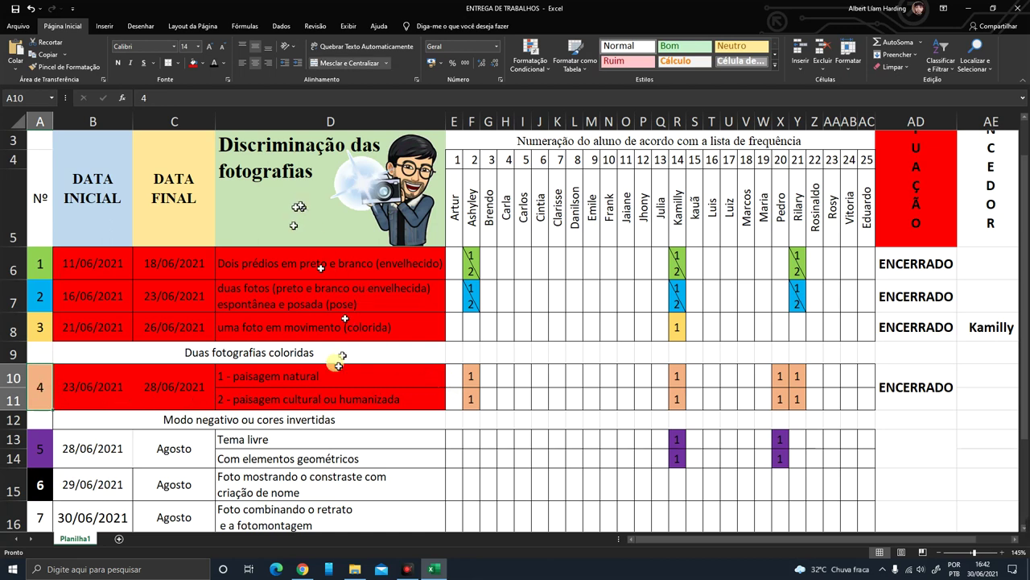
{"action": "left_click", "coordinate": [915, 390]}
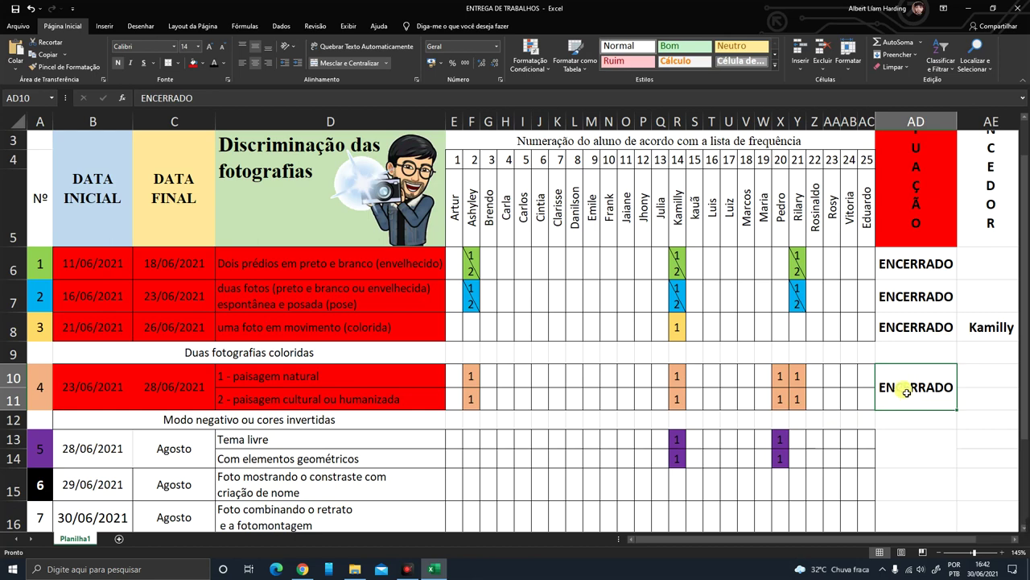
Examine the themes and final dates of assignment 5, on negative or inverted colours, and assignment 6, on contrast with name creation
{"action": "scroll", "coordinate": [907, 391], "scroll_direction": "down", "scroll_amount": 3}
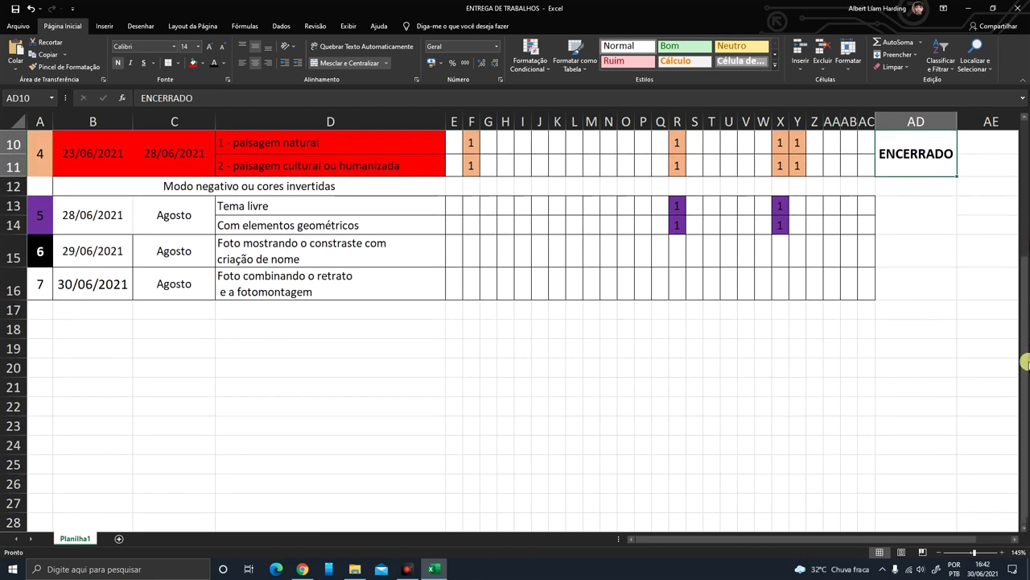
{"action": "left_click_drag", "start_coordinate": [1024, 362], "coordinate": [1027, 304]}
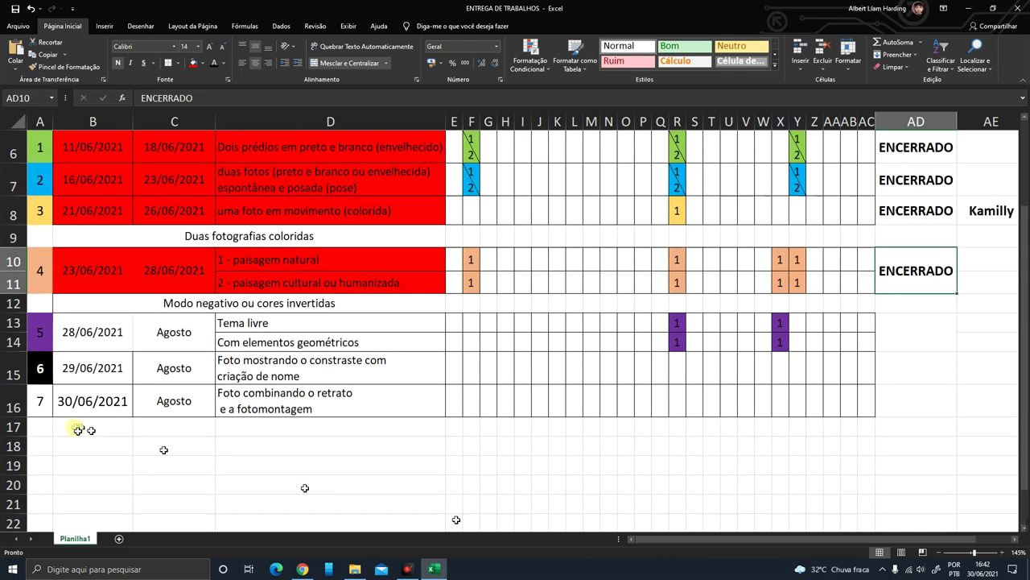
{"action": "left_click", "coordinate": [174, 346]}
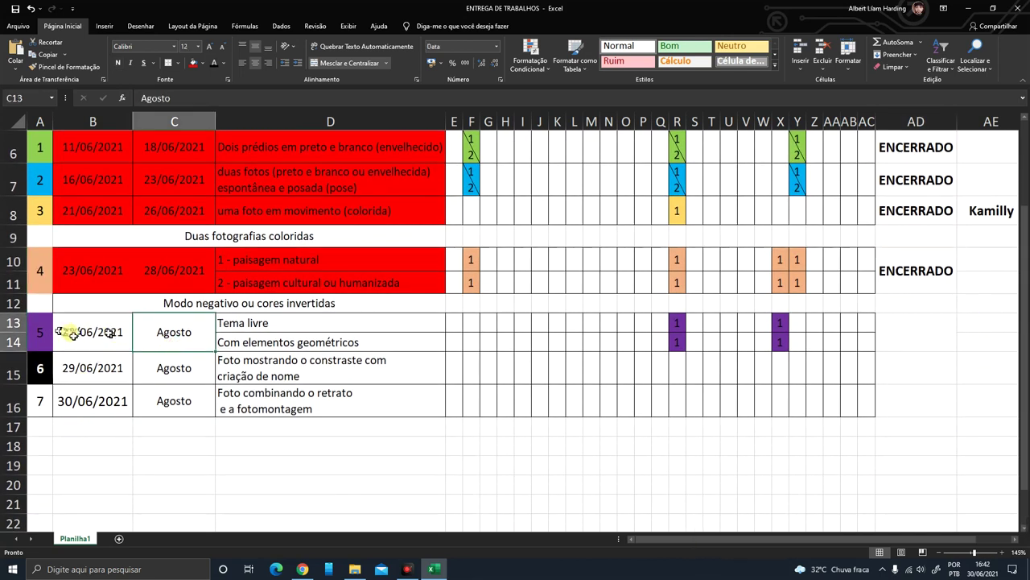
{"action": "left_click", "coordinate": [190, 302]}
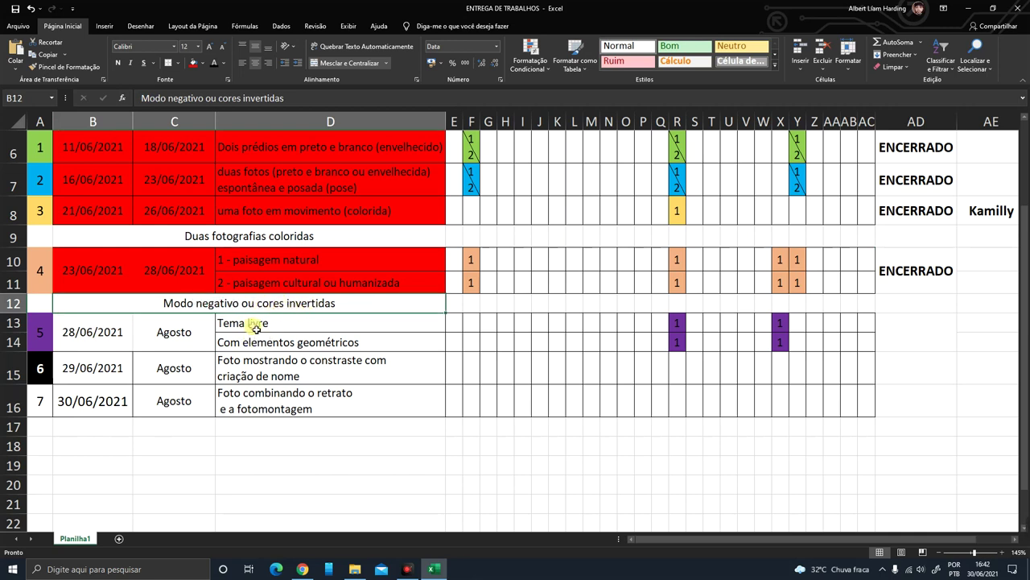
{"action": "left_click", "coordinate": [264, 325]}
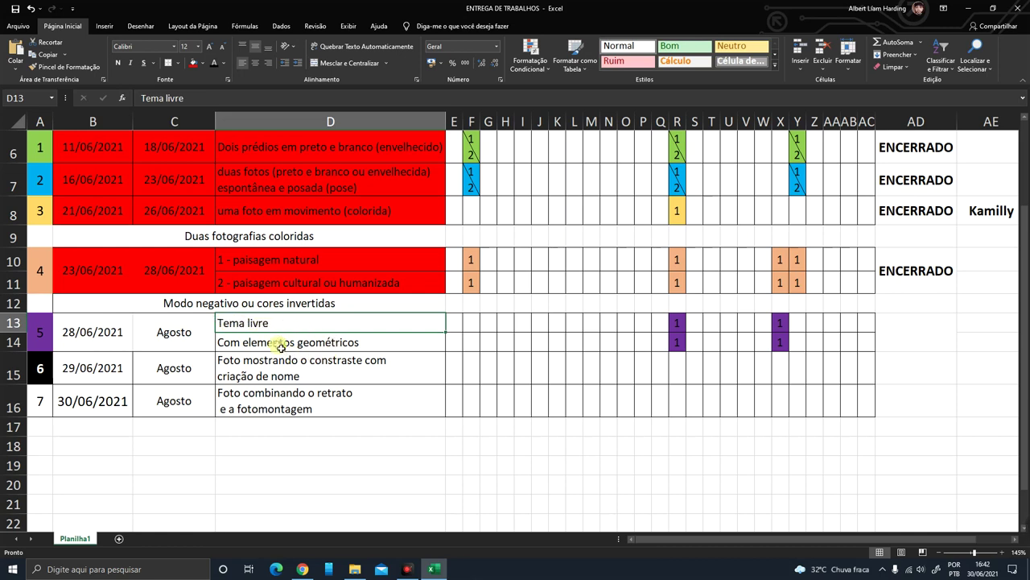
{"action": "left_click", "coordinate": [282, 345]}
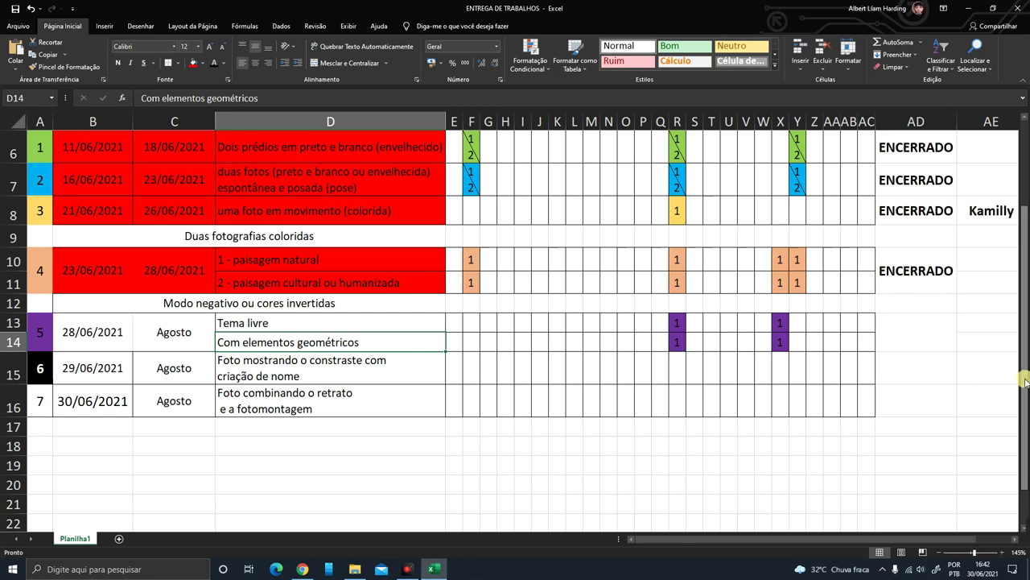
{"action": "left_click_drag", "start_coordinate": [1021, 385], "coordinate": [1025, 351]}
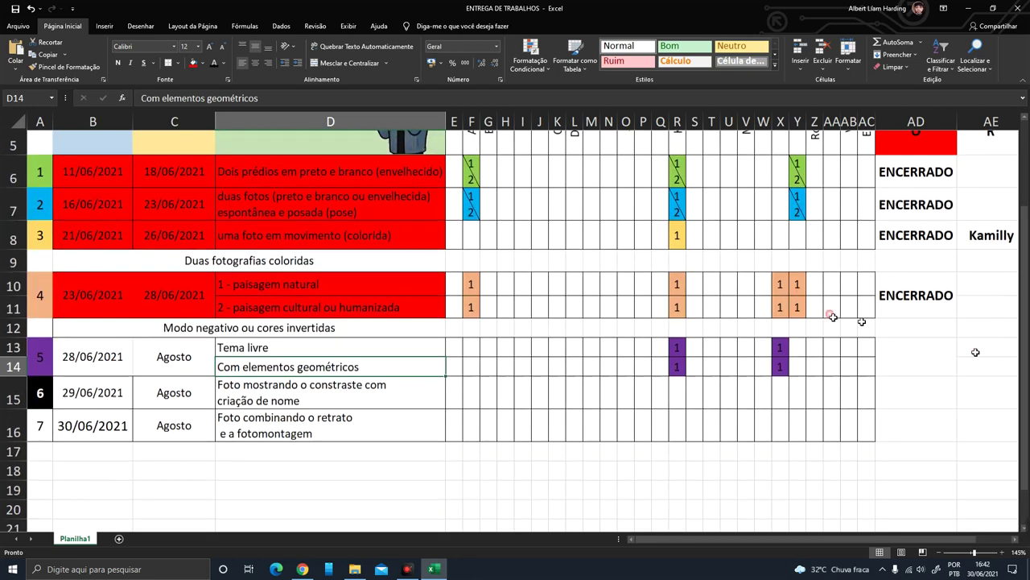
{"action": "left_click", "coordinate": [202, 336]}
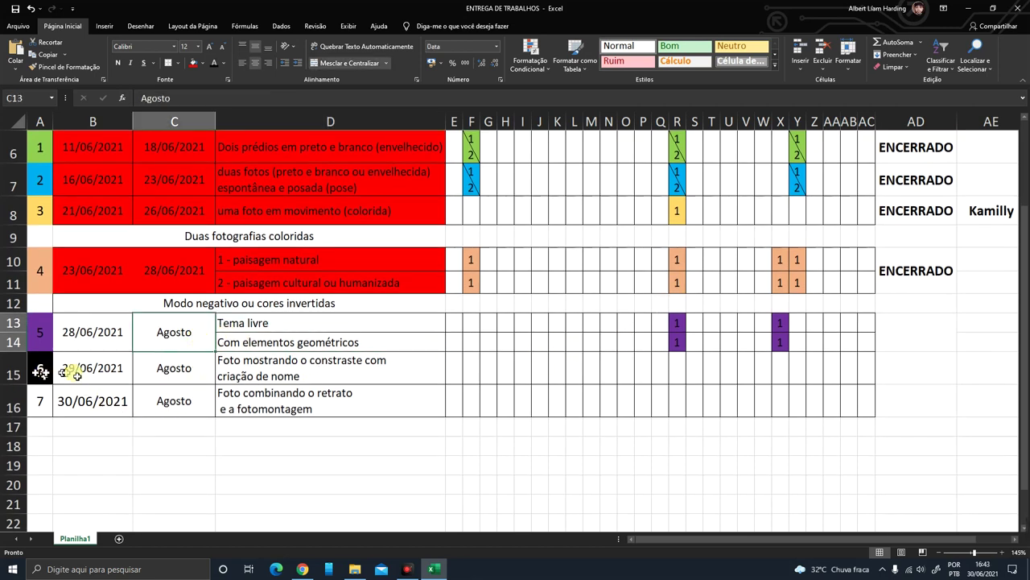
{"action": "left_click", "coordinate": [152, 367]}
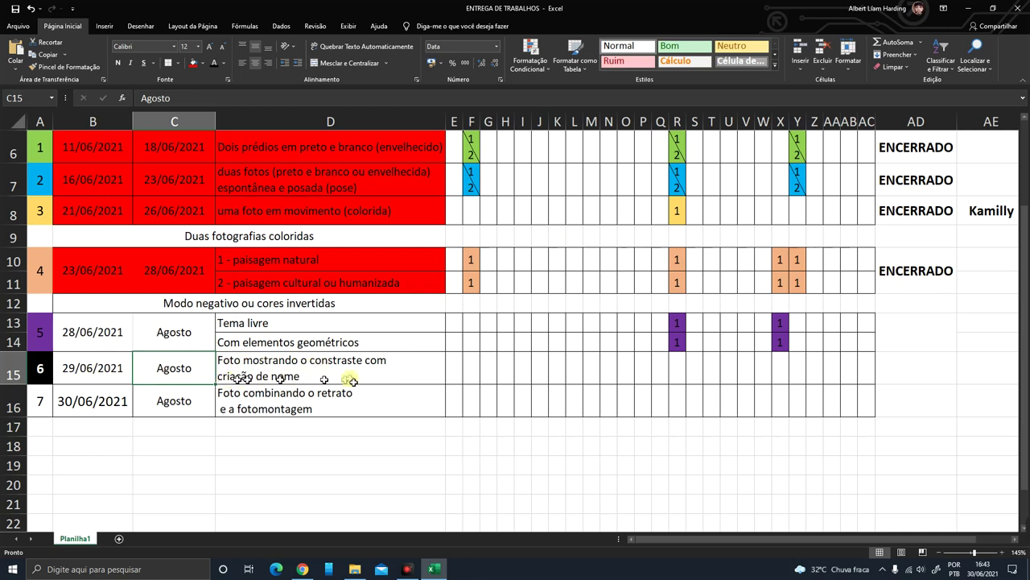
{"action": "left_click", "coordinate": [263, 382]}
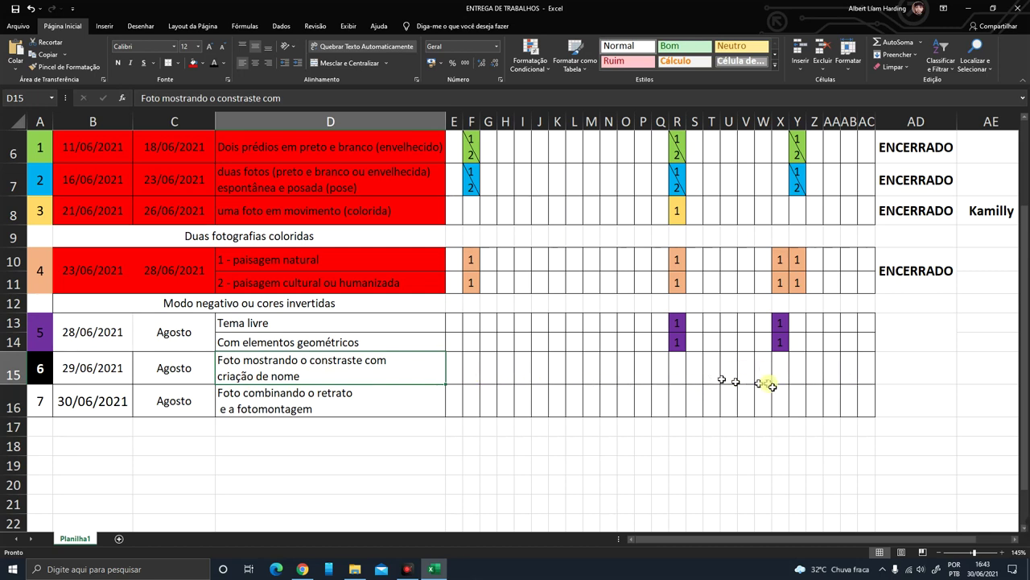
{"action": "left_click", "coordinate": [176, 372]}
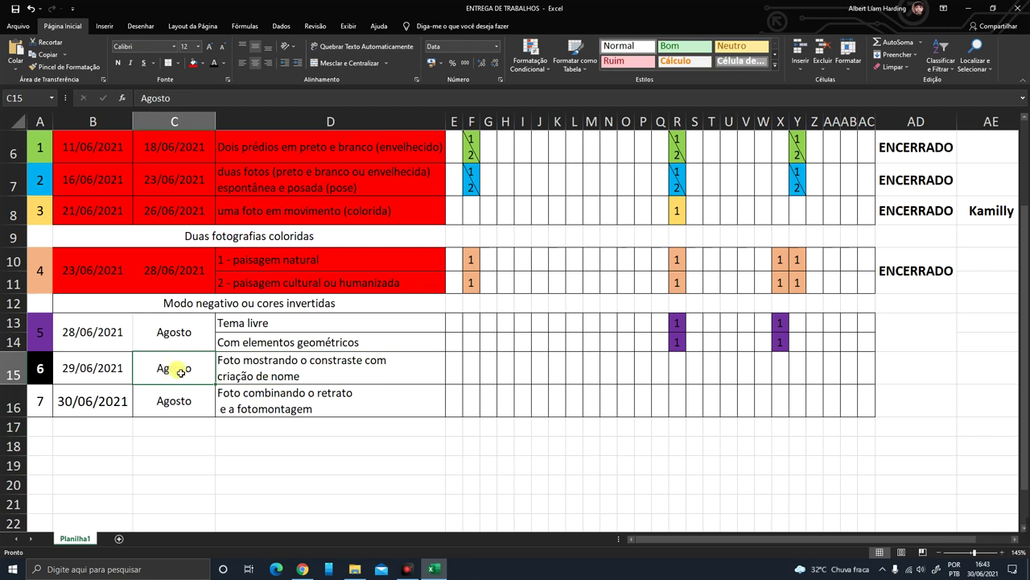
Review assignment 7 and append "(pelos menos 2 fotos)" to its portrait and photomontage description in cell D16
{"action": "left_click", "coordinate": [51, 410]}
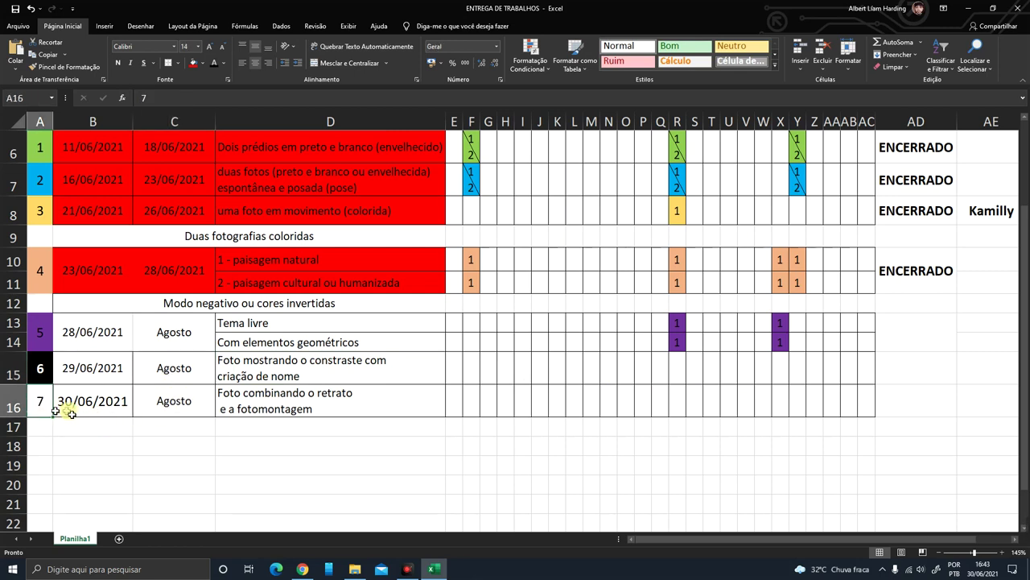
{"action": "left_click", "coordinate": [79, 411]}
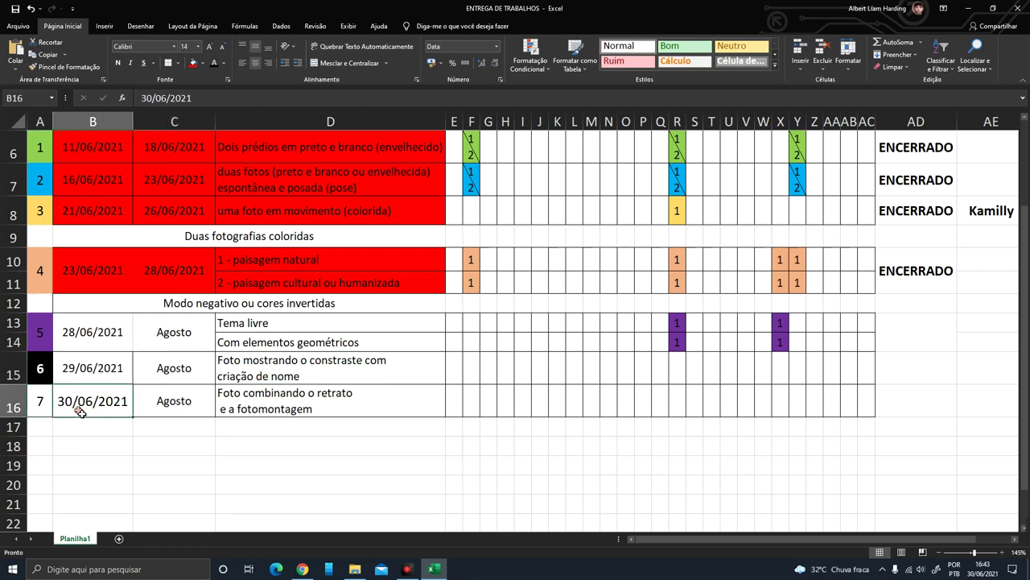
{"action": "left_click", "coordinate": [187, 404]}
{"action": "left_click", "coordinate": [267, 407]}
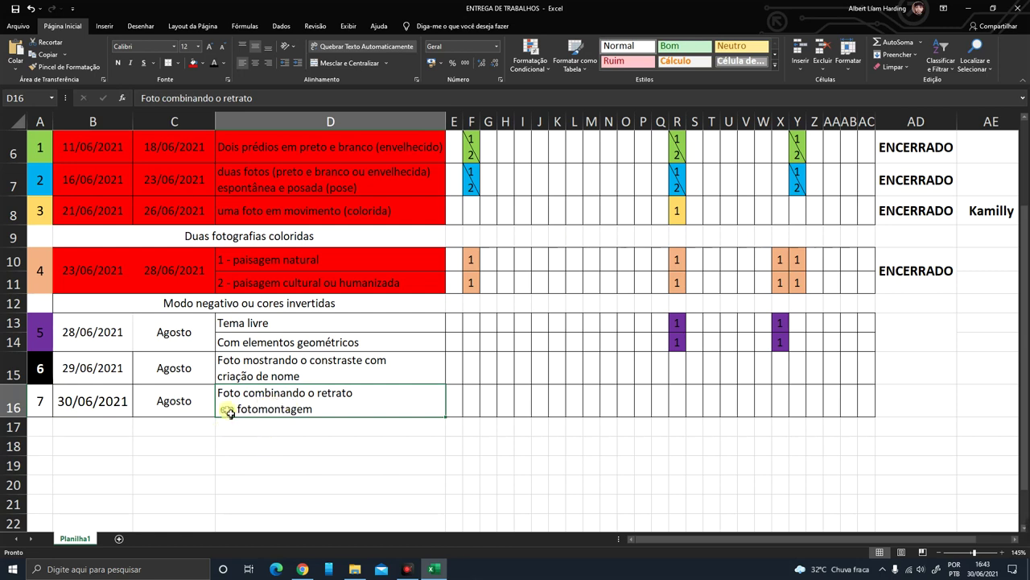
{"action": "double_click", "coordinate": [354, 410]}
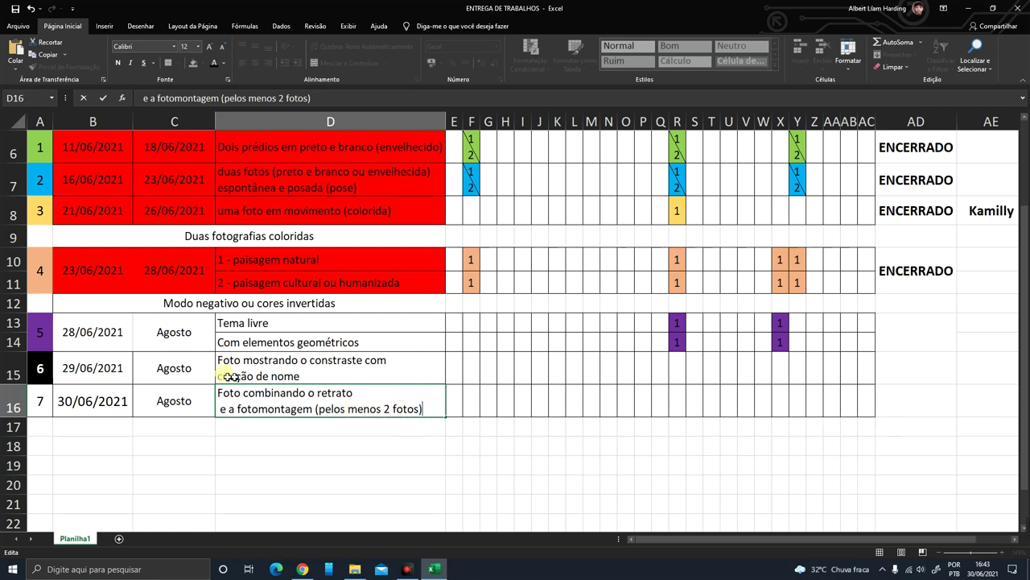
{"action": "left_click", "coordinate": [153, 338]}
{"action": "left_click", "coordinate": [166, 395]}
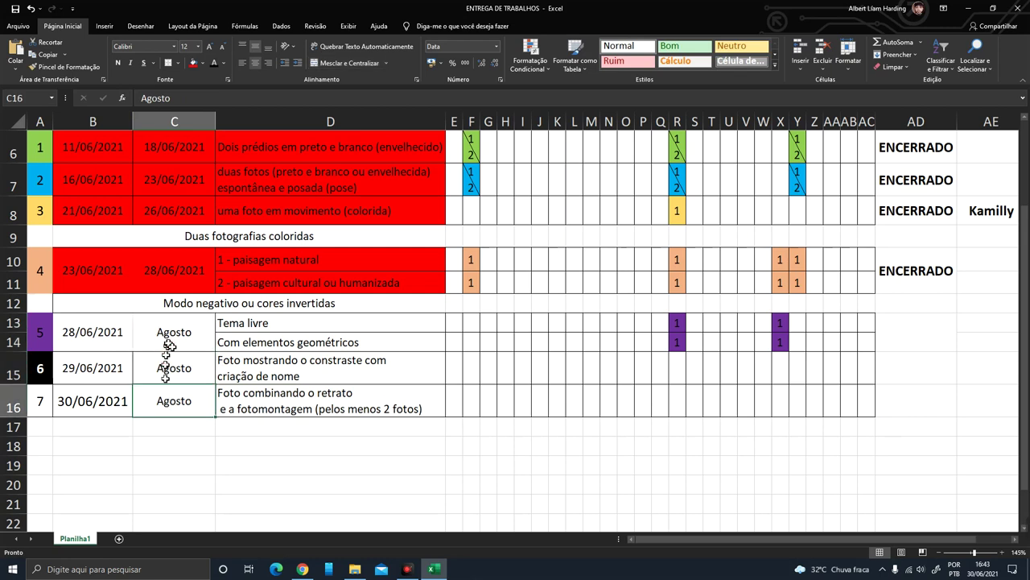
Review the final dates of assignments 5 to 7 and select their dates and descriptions in B13:D16
{"action": "left_click", "coordinate": [169, 345]}
{"action": "left_click", "coordinate": [176, 372]}
{"action": "left_click", "coordinate": [173, 401]}
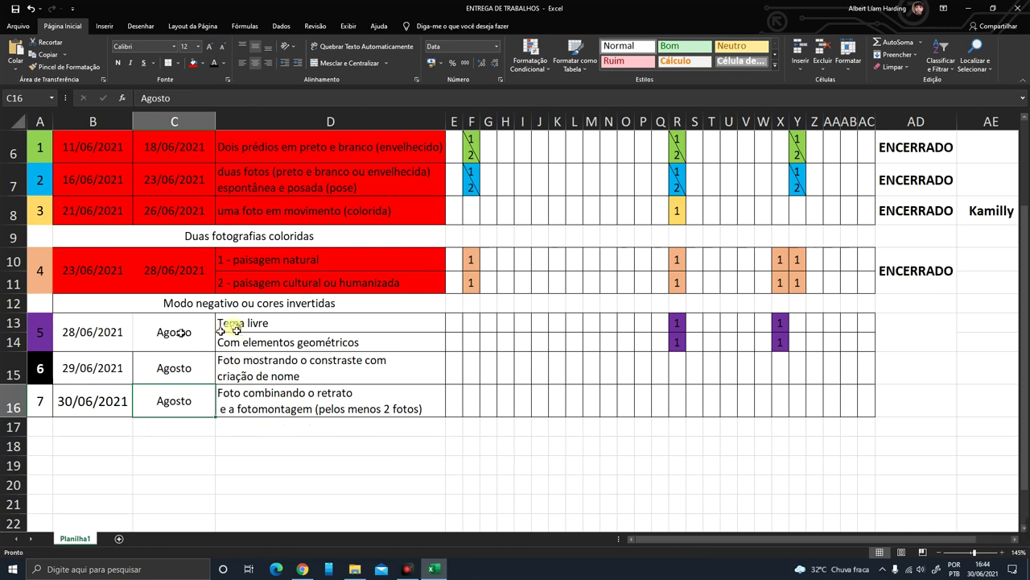
{"action": "left_click_drag", "start_coordinate": [113, 330], "coordinate": [238, 408]}
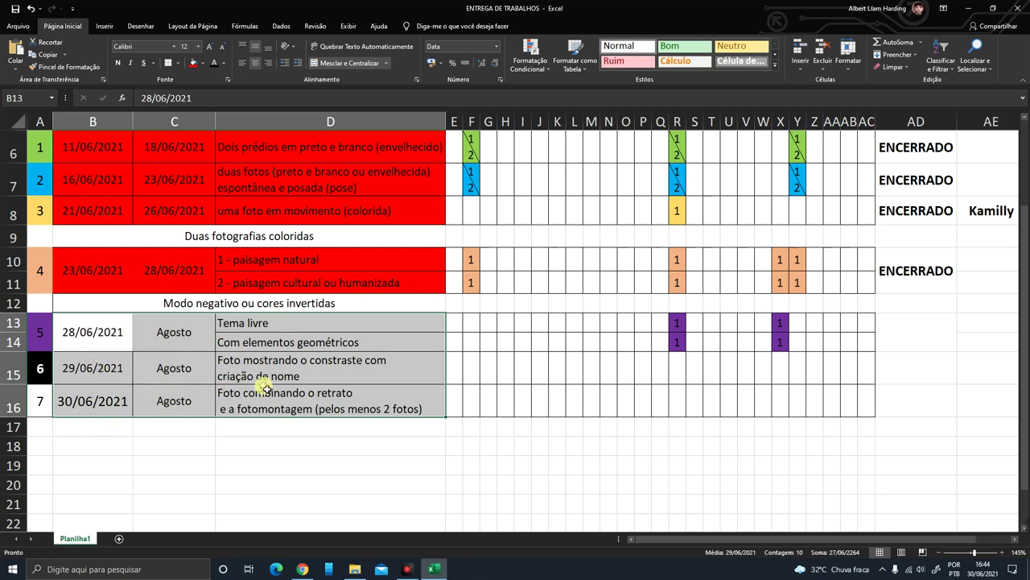
{"action": "scroll", "coordinate": [266, 388], "scroll_direction": "up", "scroll_amount": 2}
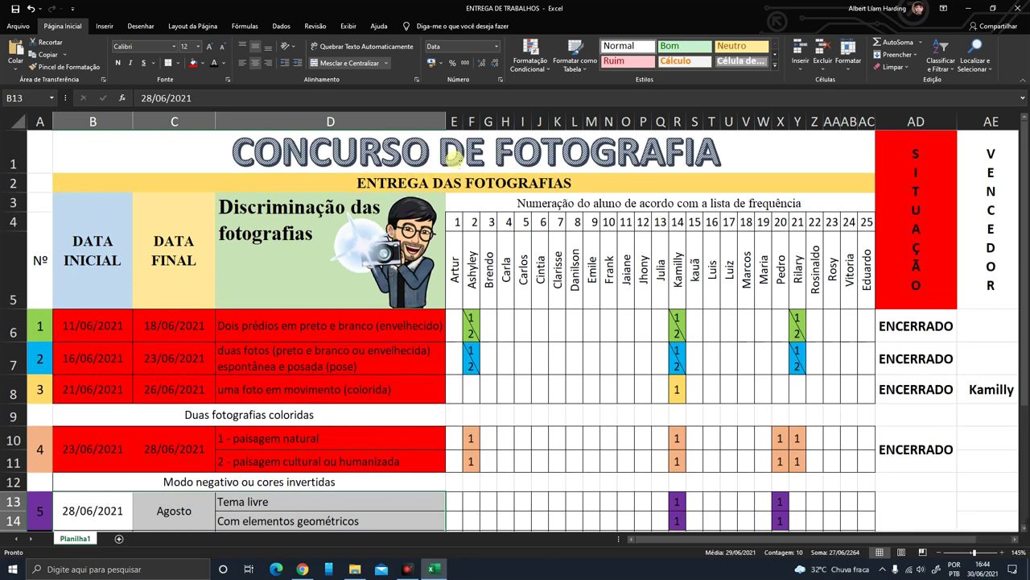
{"action": "scroll", "coordinate": [454, 298], "scroll_direction": "down", "scroll_amount": 3}
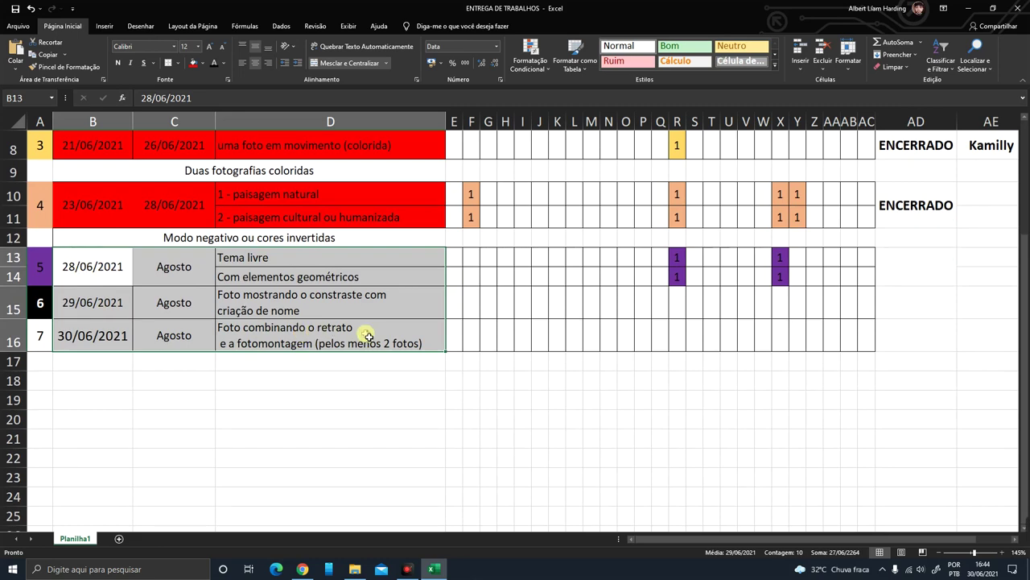
{"action": "scroll", "coordinate": [366, 335], "scroll_direction": "up", "scroll_amount": 3}
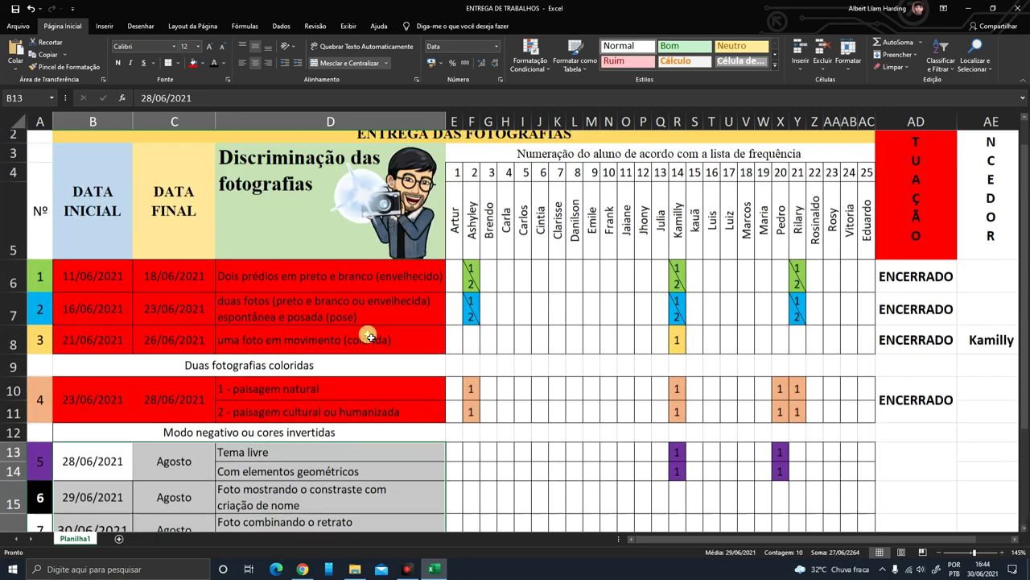
{"action": "scroll", "coordinate": [308, 376], "scroll_direction": "down", "scroll_amount": 3}
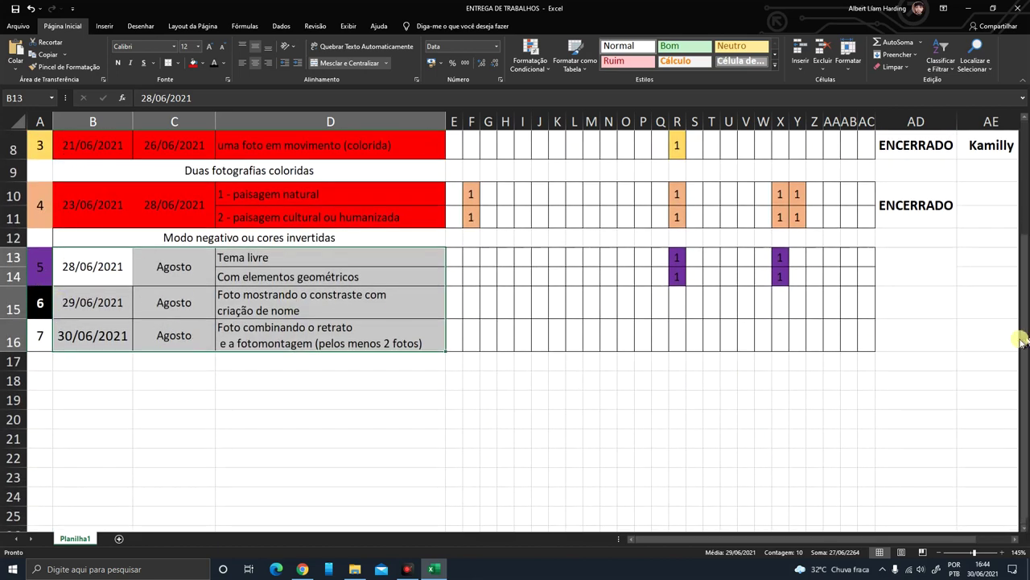
Examine assignment 3's number, its colour motion photo description, the delivery mark in R8 and the winner entry in AE8
{"action": "scroll", "coordinate": [985, 345], "scroll_direction": "up", "scroll_amount": 2}
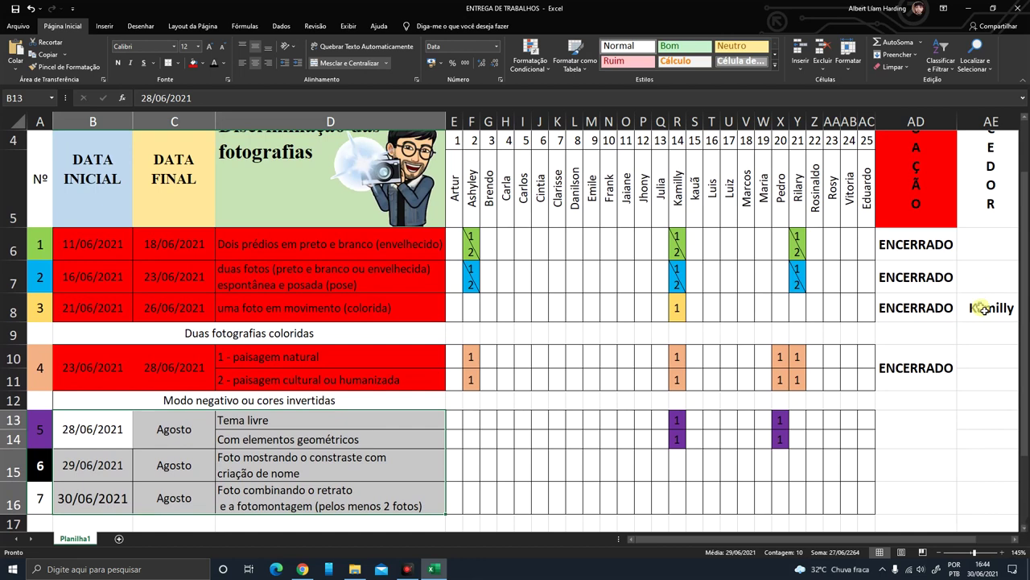
{"action": "left_click", "coordinate": [984, 309]}
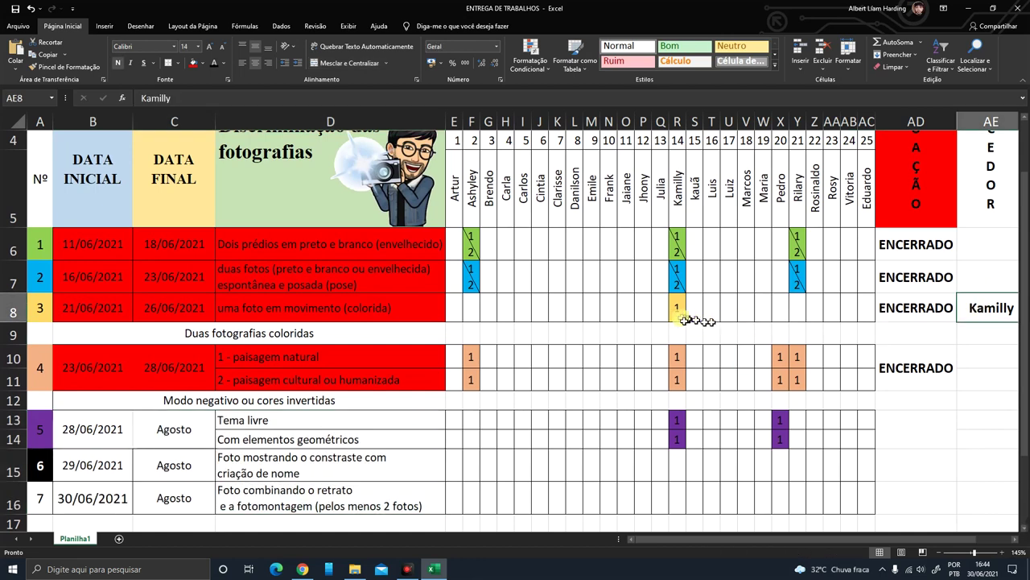
{"action": "left_click", "coordinate": [45, 314]}
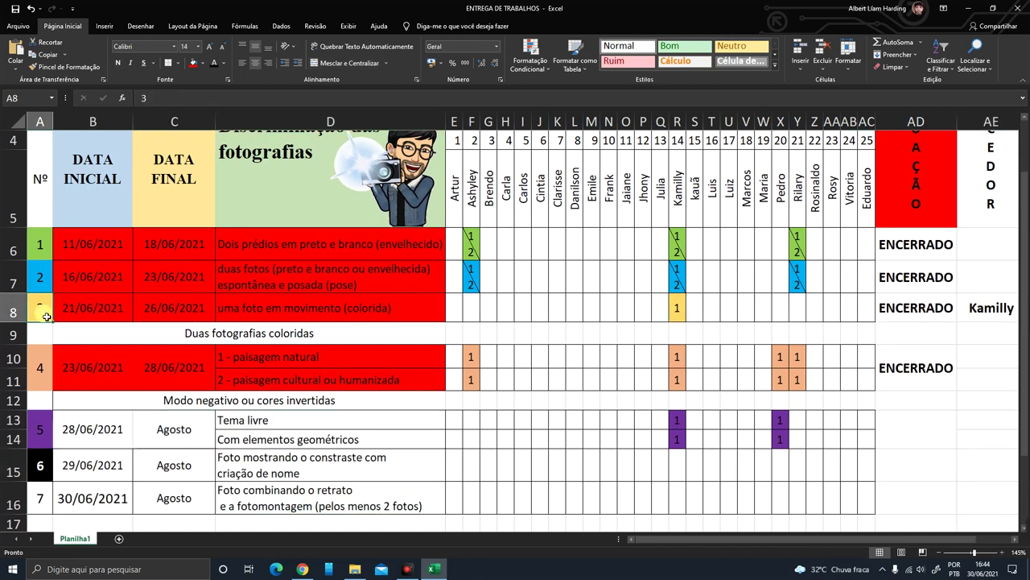
{"action": "left_click", "coordinate": [256, 312]}
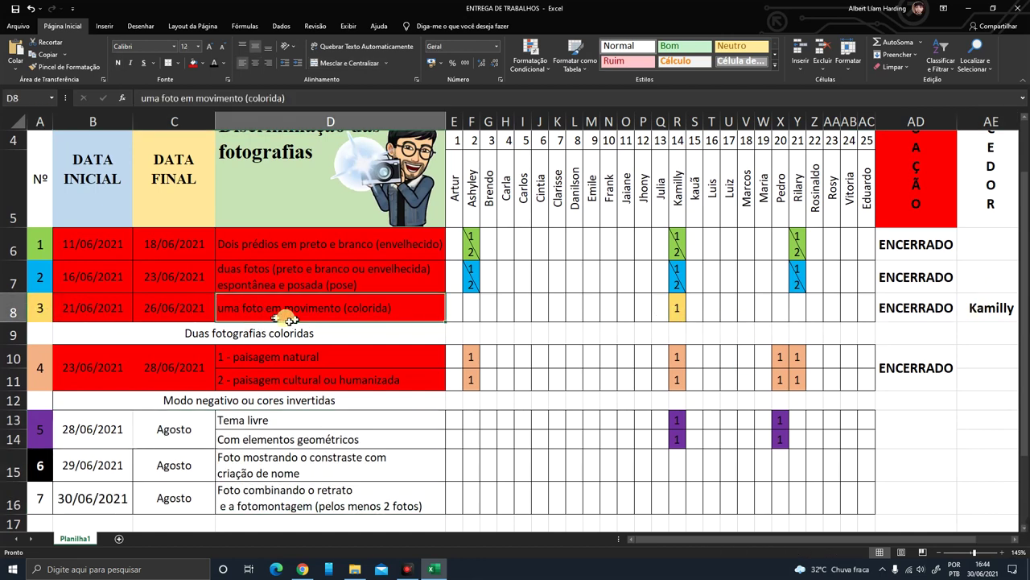
{"action": "left_click", "coordinate": [676, 314]}
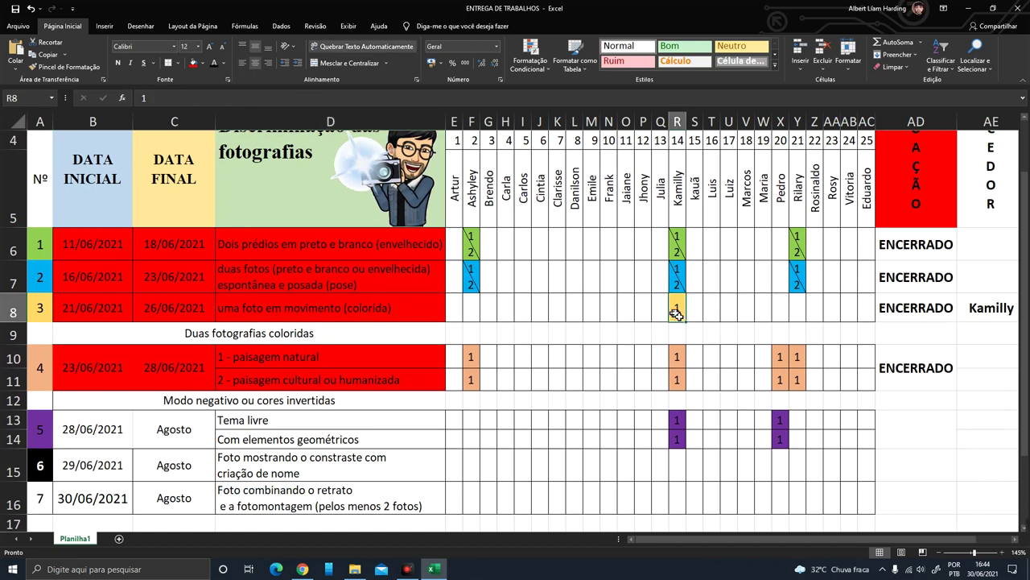
{"action": "left_click", "coordinate": [991, 315]}
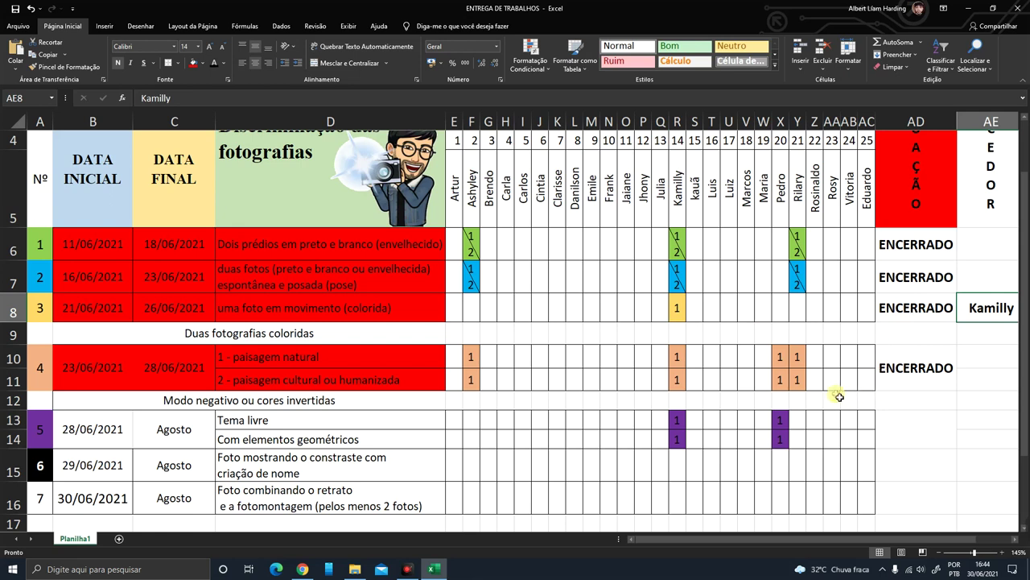
Go through the empty numbering cells A18 to A26 below assignment 7, one by one
{"action": "scroll", "coordinate": [839, 395], "scroll_direction": "down", "scroll_amount": 2}
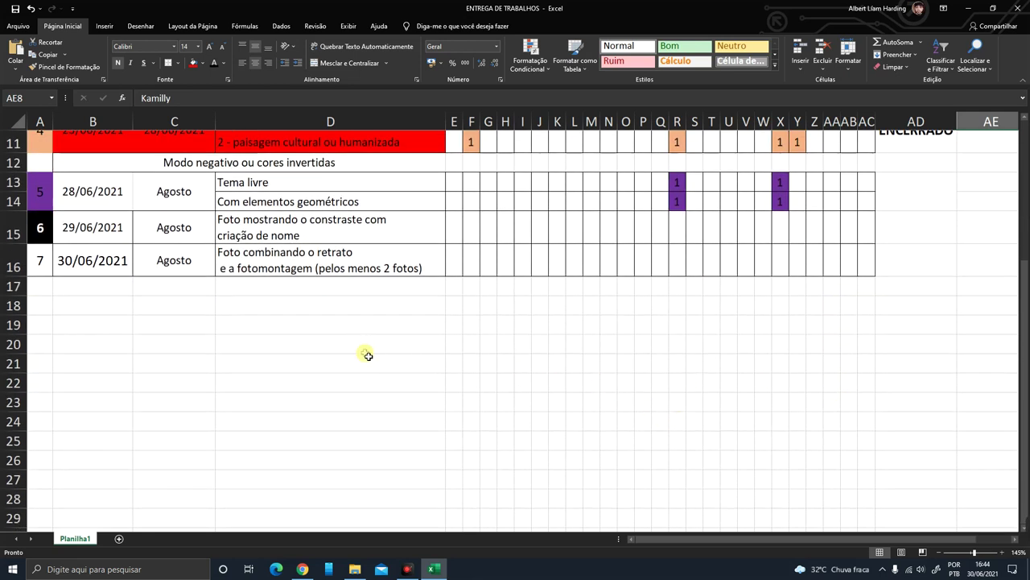
{"action": "left_click", "coordinate": [40, 304]}
{"action": "left_click", "coordinate": [50, 330]}
{"action": "left_click", "coordinate": [44, 344]}
{"action": "left_click", "coordinate": [44, 364]}
{"action": "left_click", "coordinate": [45, 383]}
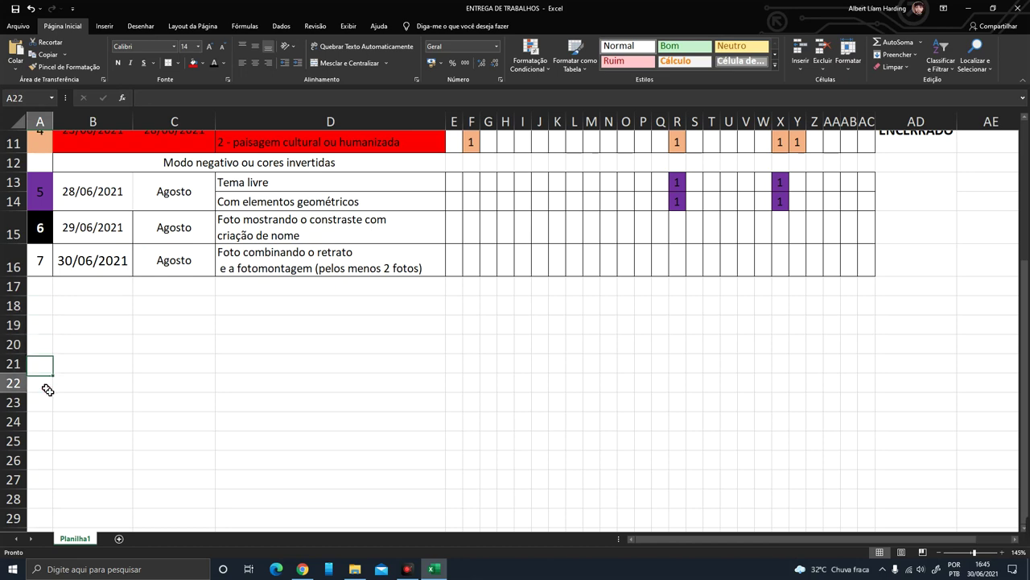
{"action": "left_click", "coordinate": [46, 403]}
{"action": "left_click", "coordinate": [43, 426]}
{"action": "left_click", "coordinate": [44, 439]}
{"action": "left_click", "coordinate": [50, 460]}
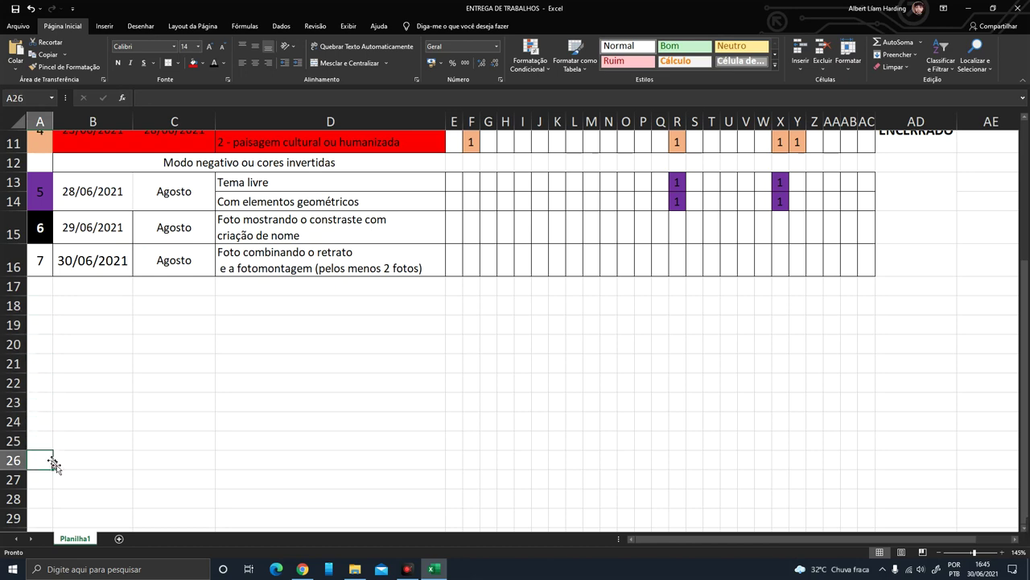
Return to the winner entry for assignment 3 in cell AE8
{"action": "scroll", "coordinate": [482, 450], "scroll_direction": "up", "scroll_amount": 2}
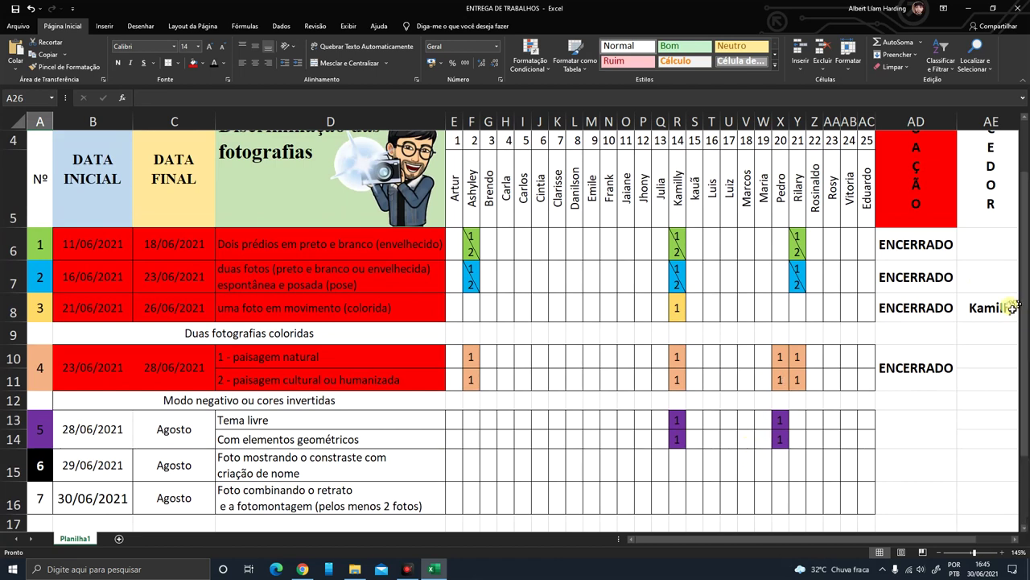
{"action": "left_click", "coordinate": [974, 308]}
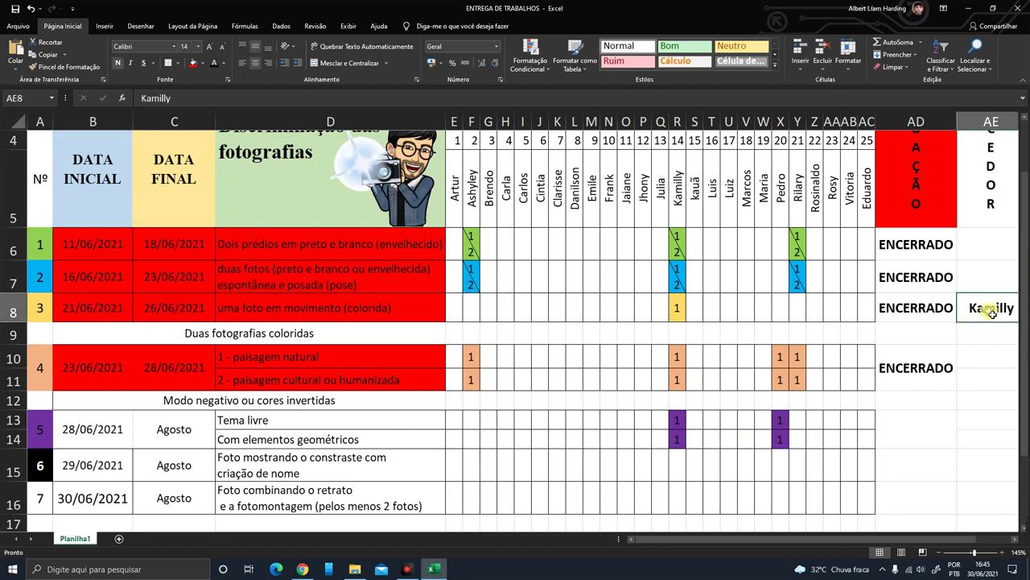